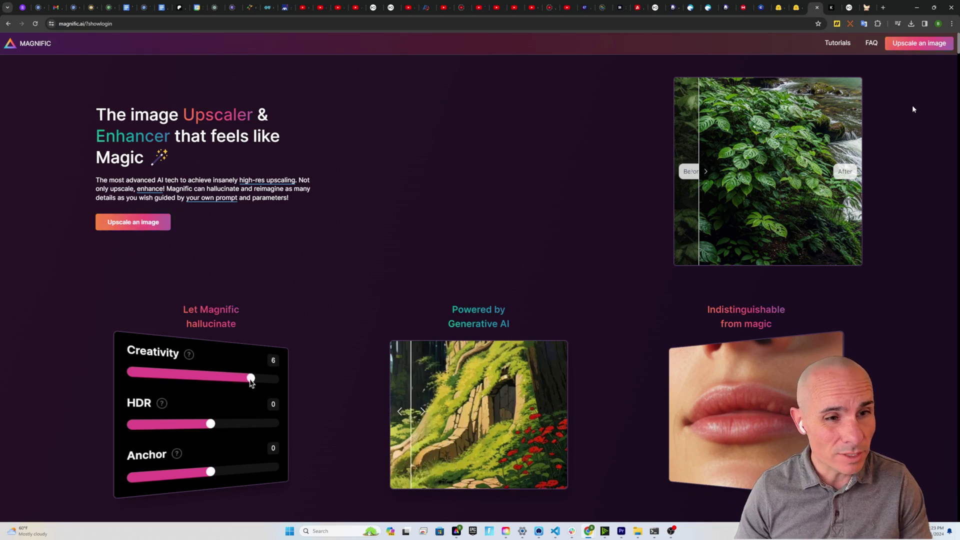
Step: Scroll down Magnific's homepage to the full-width stone cottage before/after comparison
{"action": "scroll", "coordinate": [916, 289], "scroll_direction": "down", "scroll_amount": 10}
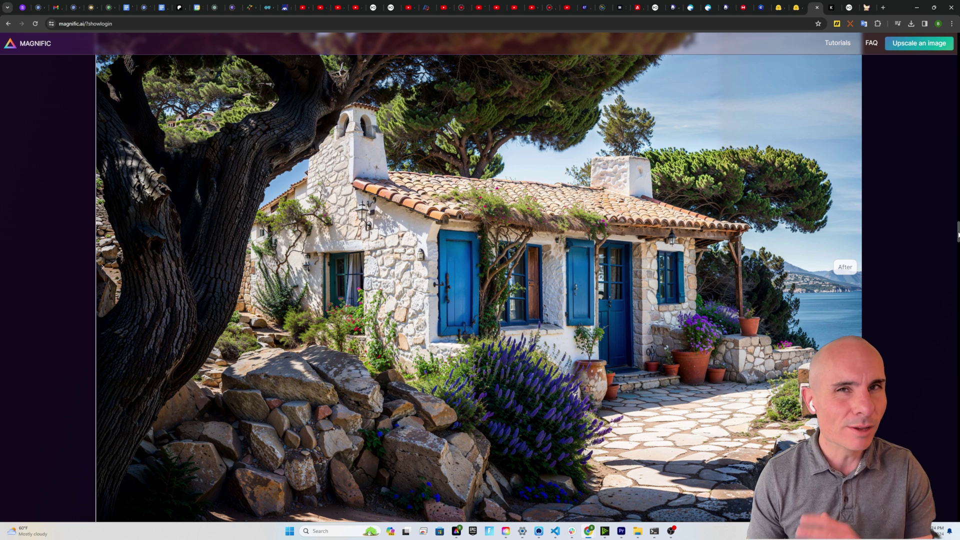
Step: Scroll further down through Magnific's upscale examples
{"action": "scroll", "coordinate": [852, 330], "scroll_direction": "down", "scroll_amount": 10}
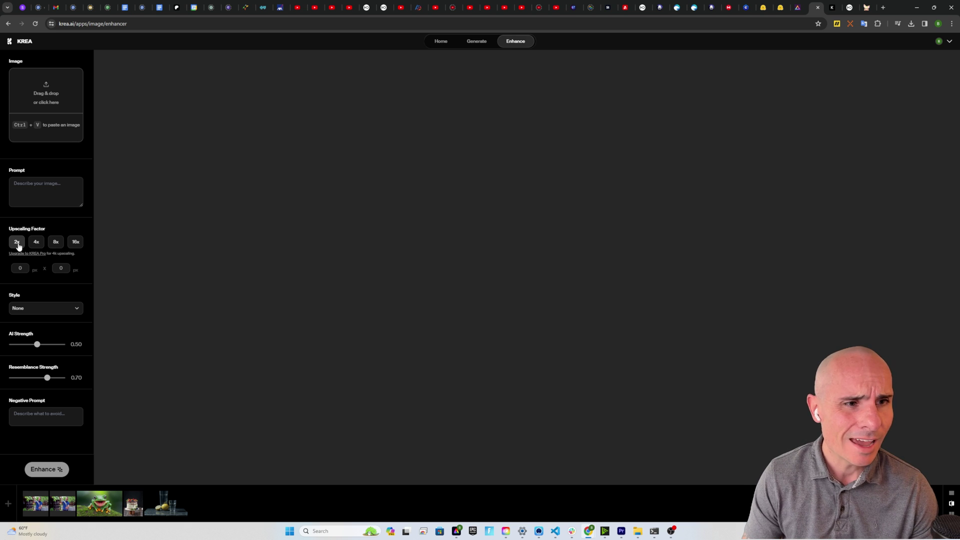
Step: Review Krea's enhancement styles and keep the Style set to None
{"action": "left_click", "coordinate": [76, 309]}
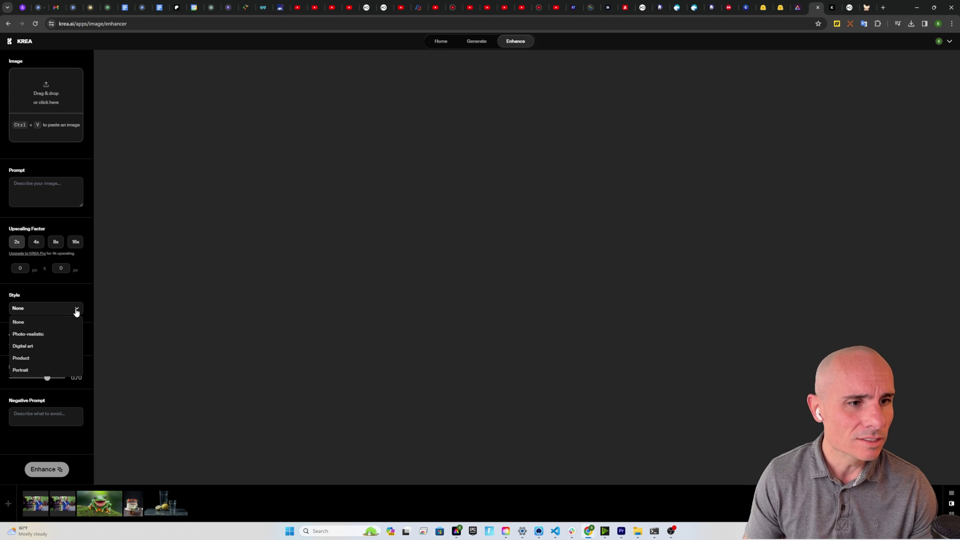
{"action": "left_click", "coordinate": [154, 294]}
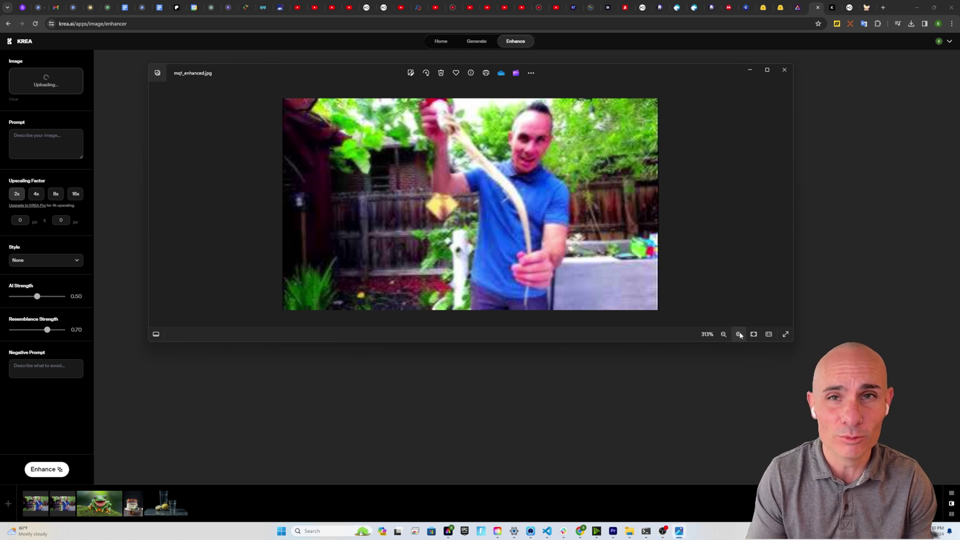
Step: Write a descriptive prompt for the photo and choose the Photo-realistic style
{"action": "left_click", "coordinate": [74, 172]}
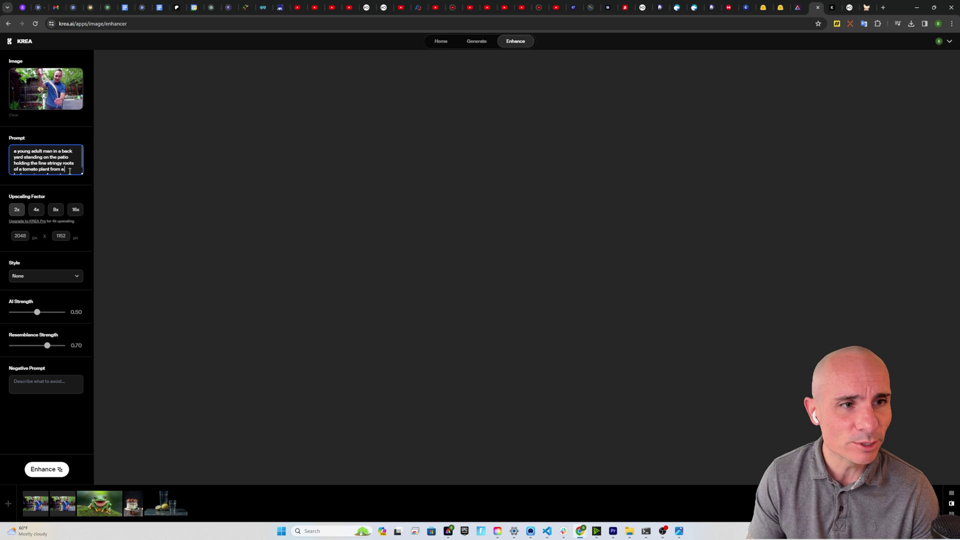
{"action": "left_click_drag", "start_coordinate": [70, 171], "coordinate": [71, 178]}
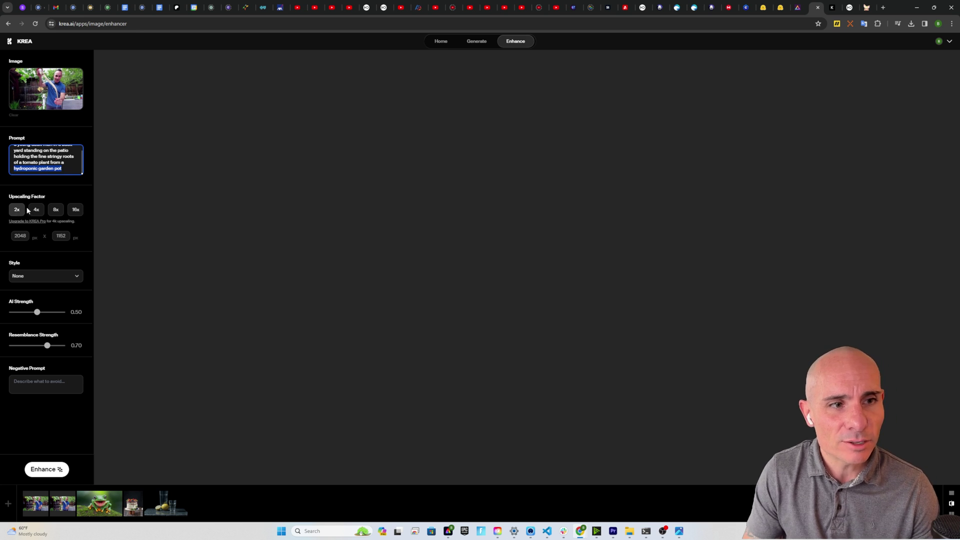
{"action": "left_click", "coordinate": [75, 276]}
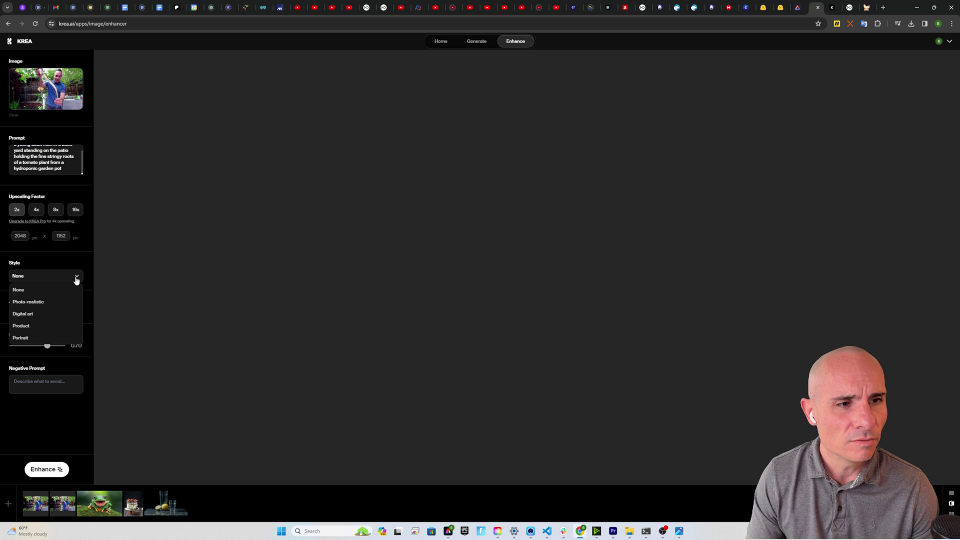
{"action": "left_click", "coordinate": [33, 302]}
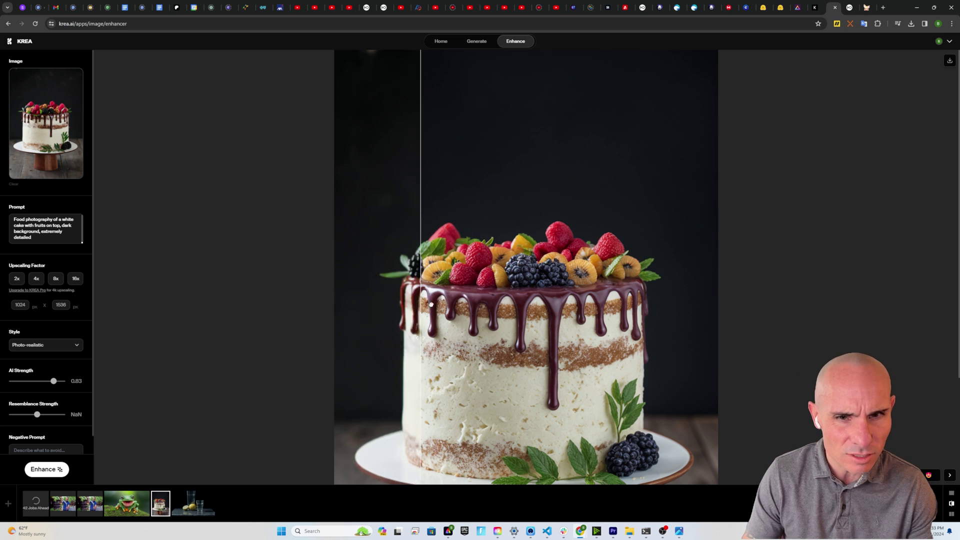
Step: Step back from the cake image to the frog image
{"action": "key", "text": "Left"}
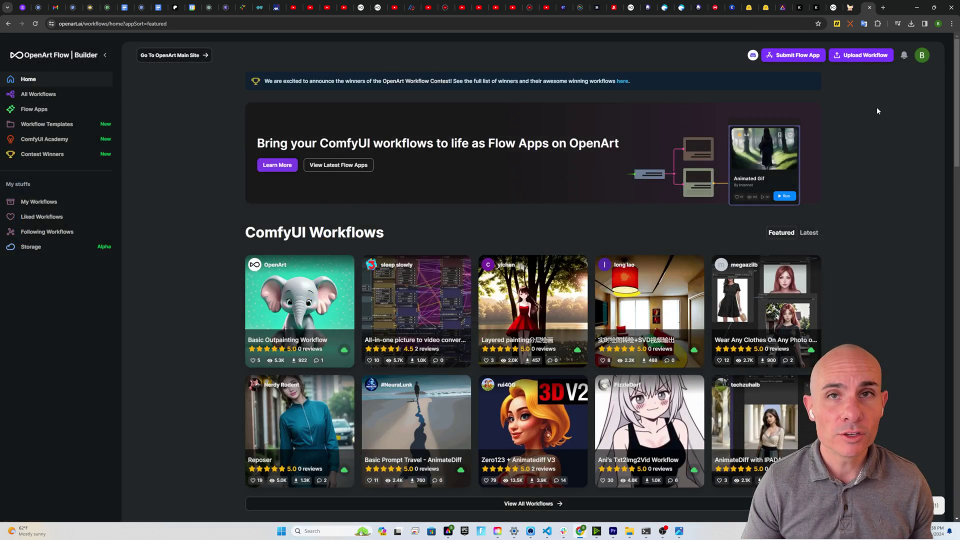
Step: Scroll through the OpenArt workflows home page toward the Portrait Re-imagined Upscaler
{"action": "scroll", "coordinate": [956, 110], "scroll_direction": "down", "scroll_amount": 2}
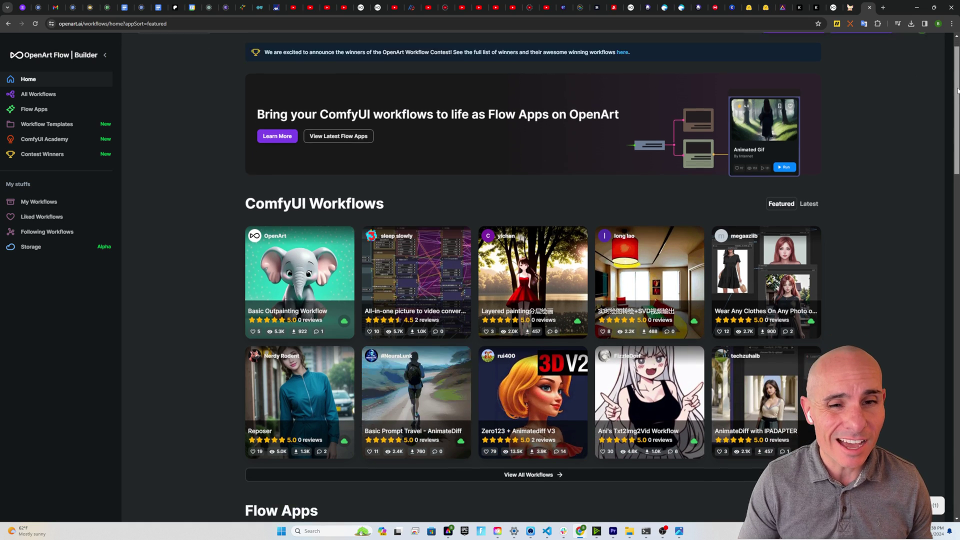
{"action": "left_click_drag", "start_coordinate": [956, 110], "coordinate": [898, 173]}
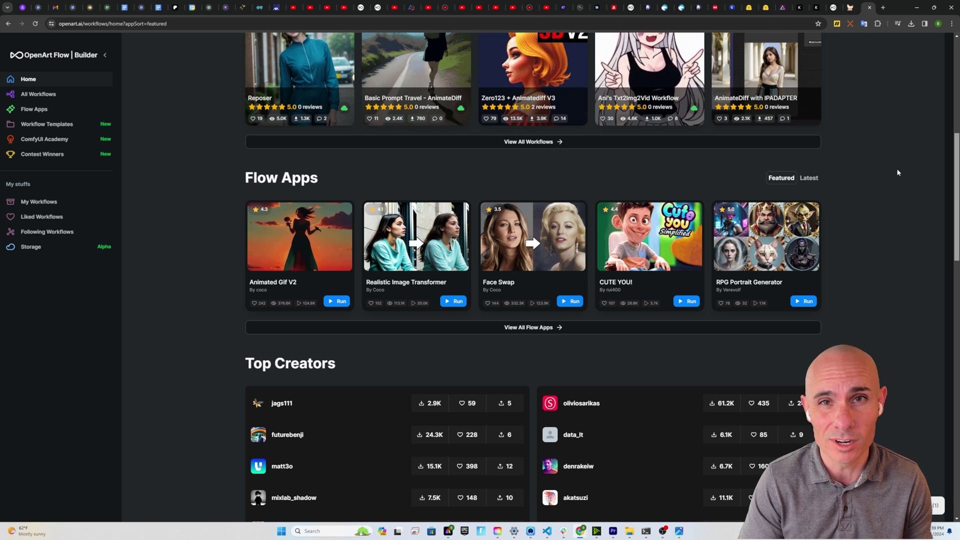
{"action": "scroll", "coordinate": [637, 242], "scroll_direction": "down", "scroll_amount": 3}
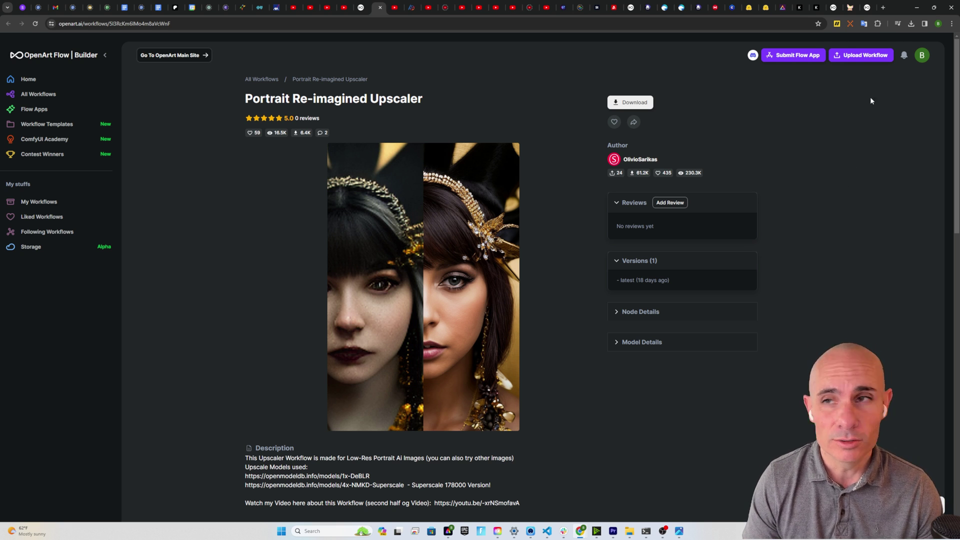
Step: Switch to the tab running the Photo Portrait Upscaler ComfyUI session
{"action": "left_click", "coordinate": [832, 7]}
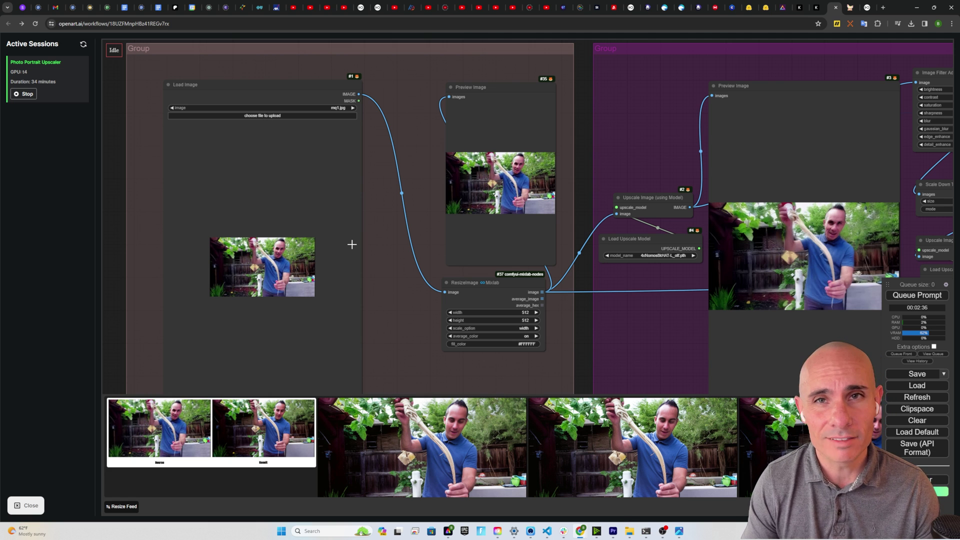
Step: Pan across the prompt, ControlNet and upscale nodes, then open the Source/Result comparison preview
{"action": "left_click_drag", "start_coordinate": [392, 288], "coordinate": [412, 135]}
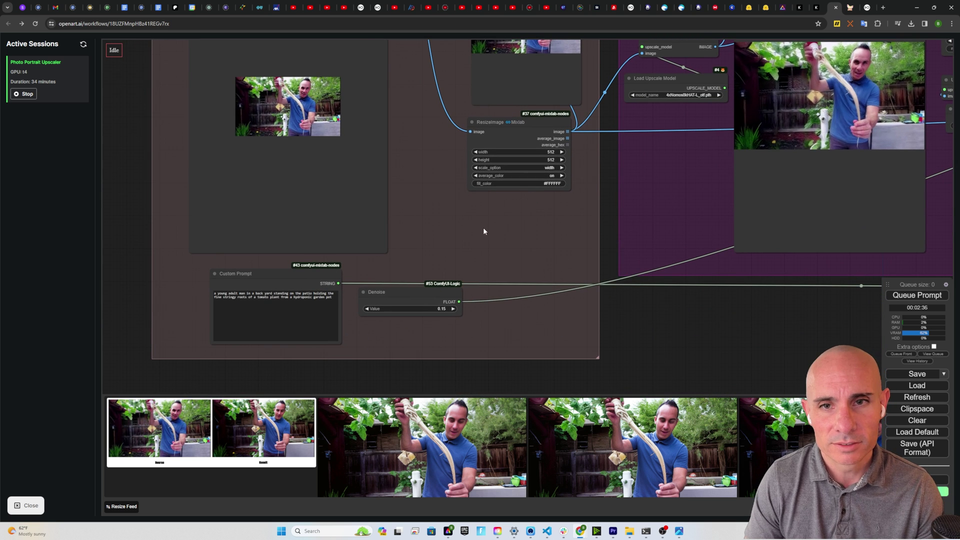
{"action": "left_click_drag", "start_coordinate": [482, 226], "coordinate": [400, 302]}
{"action": "left_click_drag", "start_coordinate": [497, 276], "coordinate": [176, 317]}
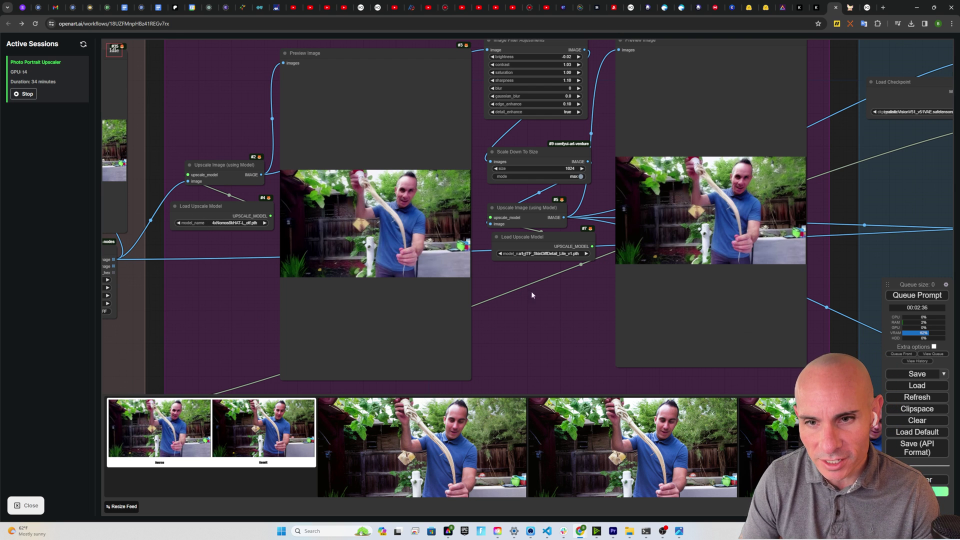
{"action": "left_click_drag", "start_coordinate": [566, 275], "coordinate": [434, 310]}
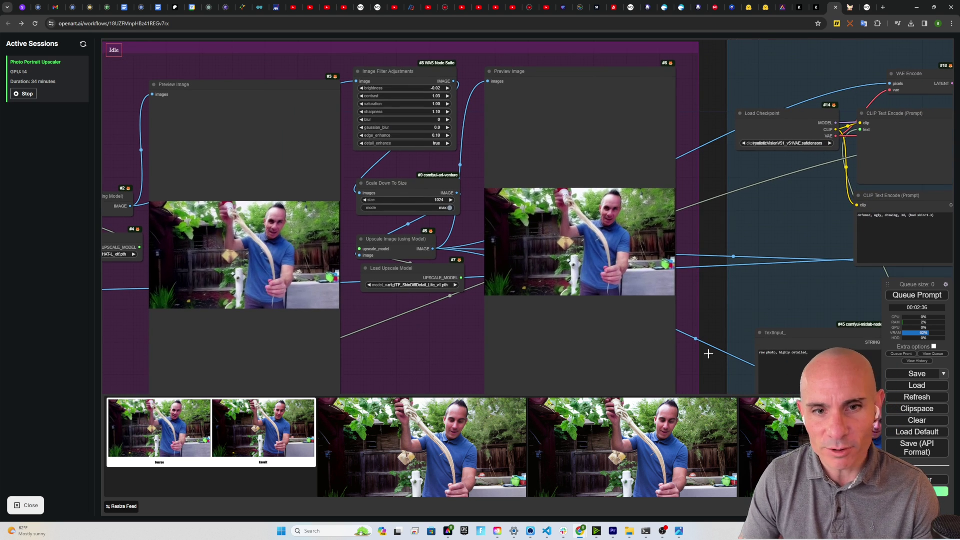
{"action": "left_click_drag", "start_coordinate": [730, 300], "coordinate": [436, 199]}
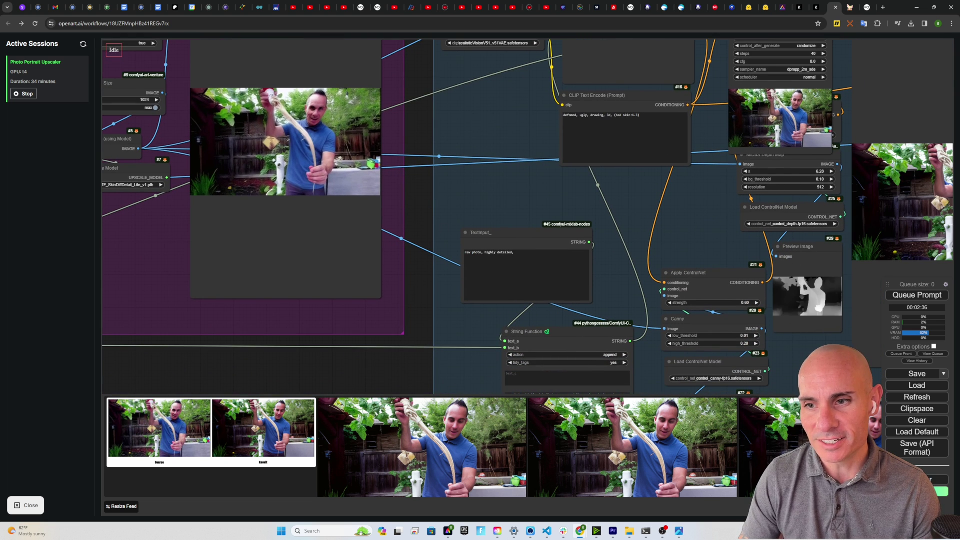
{"action": "left_click_drag", "start_coordinate": [814, 357], "coordinate": [417, 358]}
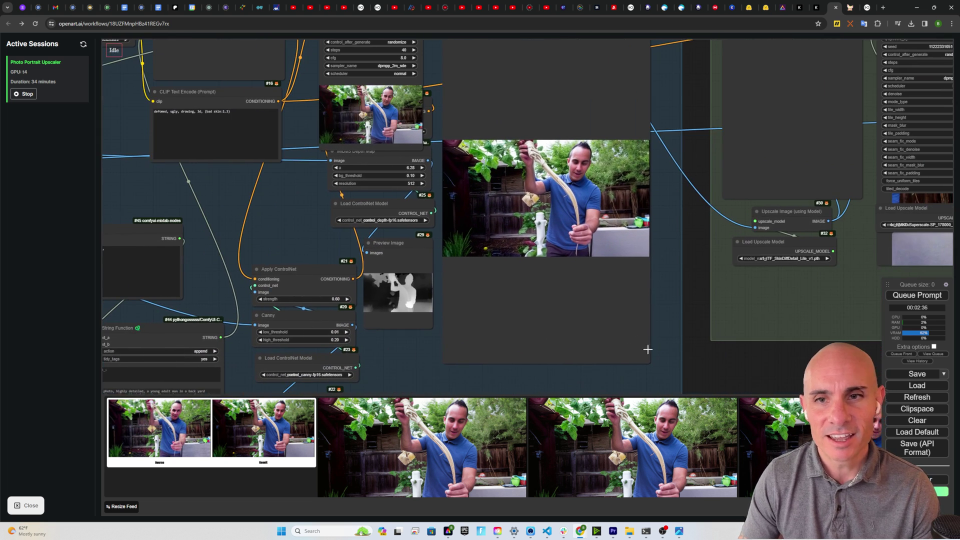
{"action": "left_click_drag", "start_coordinate": [694, 349], "coordinate": [519, 364]}
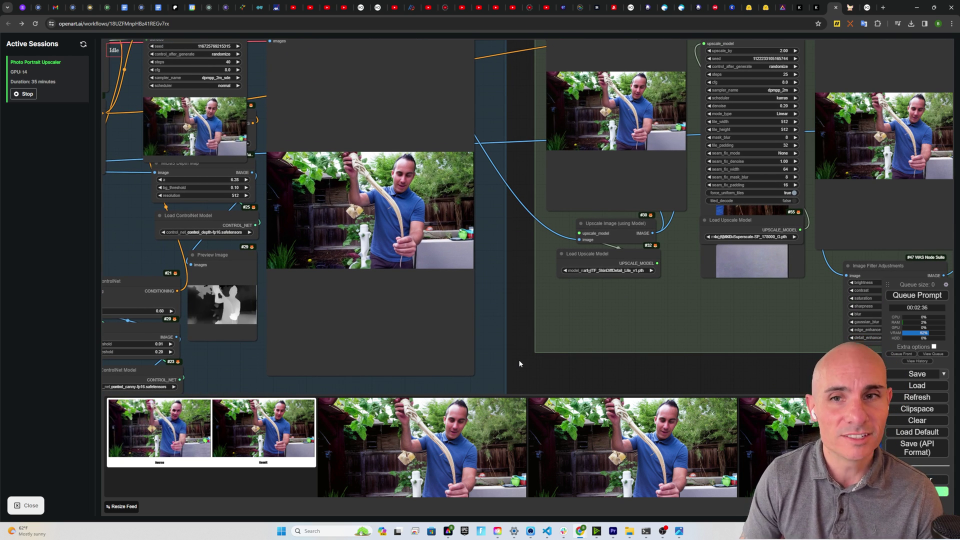
{"action": "left_click", "coordinate": [211, 432]}
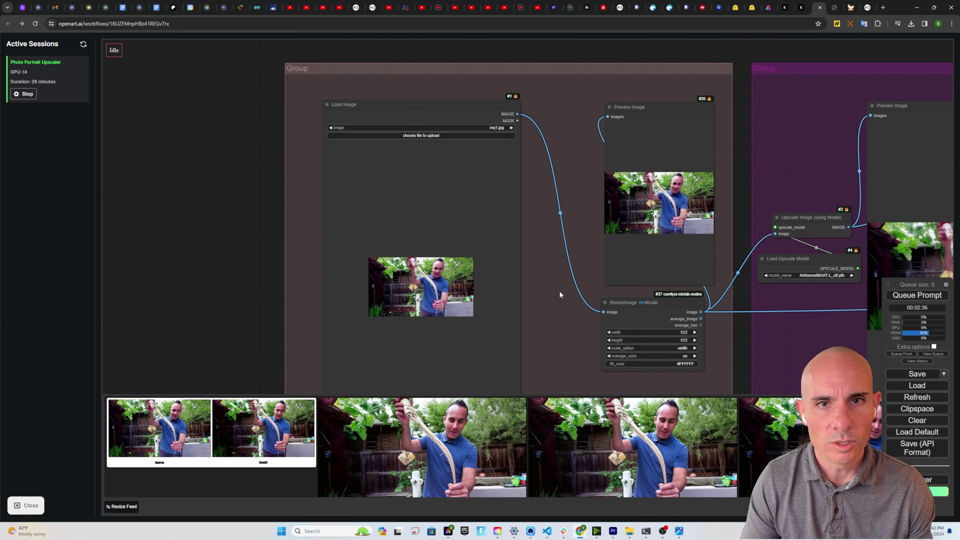
Step: Cancel choosing a new input image and queue the upscaling workflow again
{"action": "left_click", "coordinate": [425, 135]}
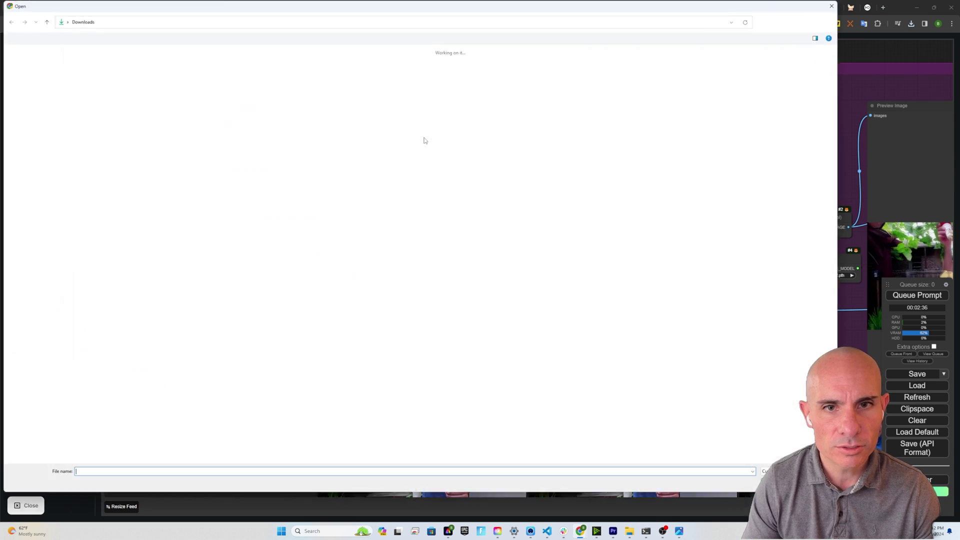
{"action": "key", "text": "Escape"}
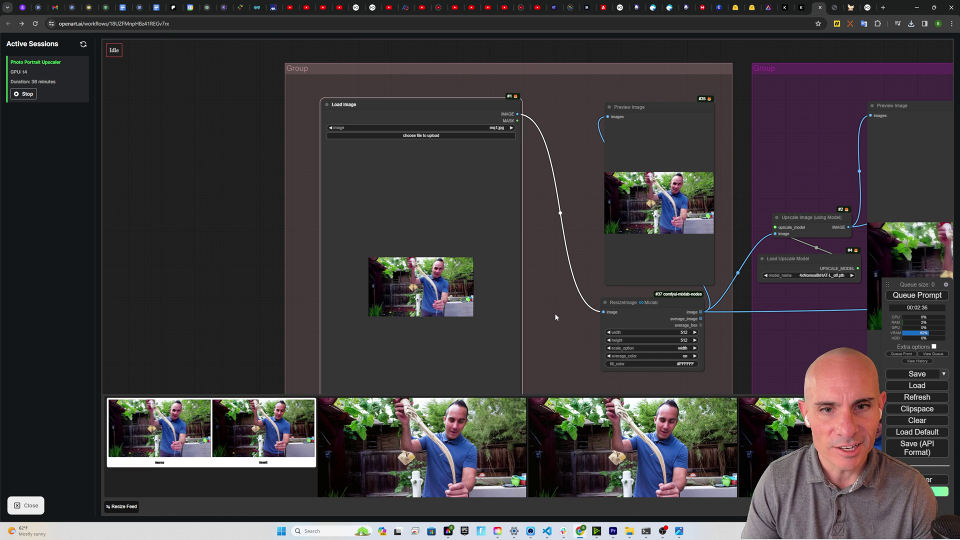
{"action": "left_click", "coordinate": [917, 295]}
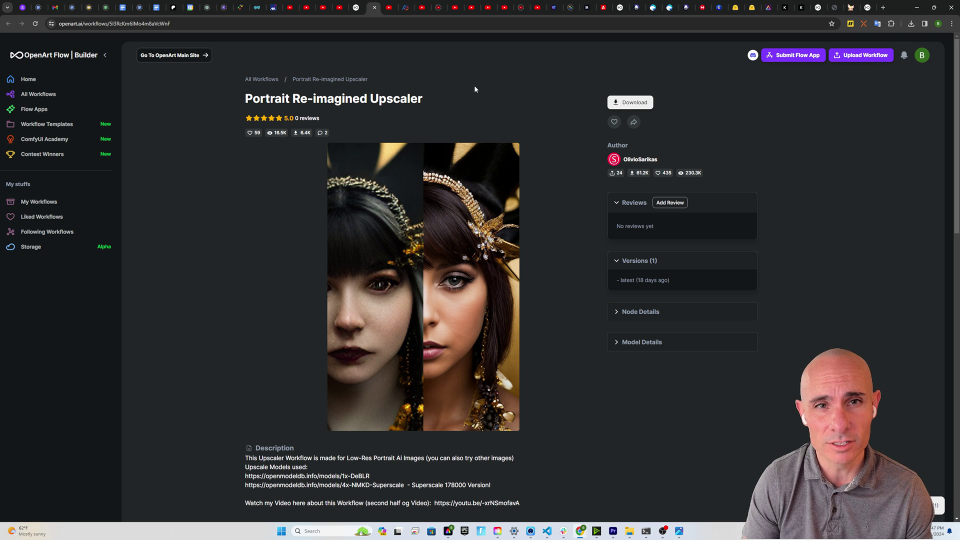
Step: Switch to the local ComfyUI tab at 127.0.0.1:8188
{"action": "left_click", "coordinate": [852, 7]}
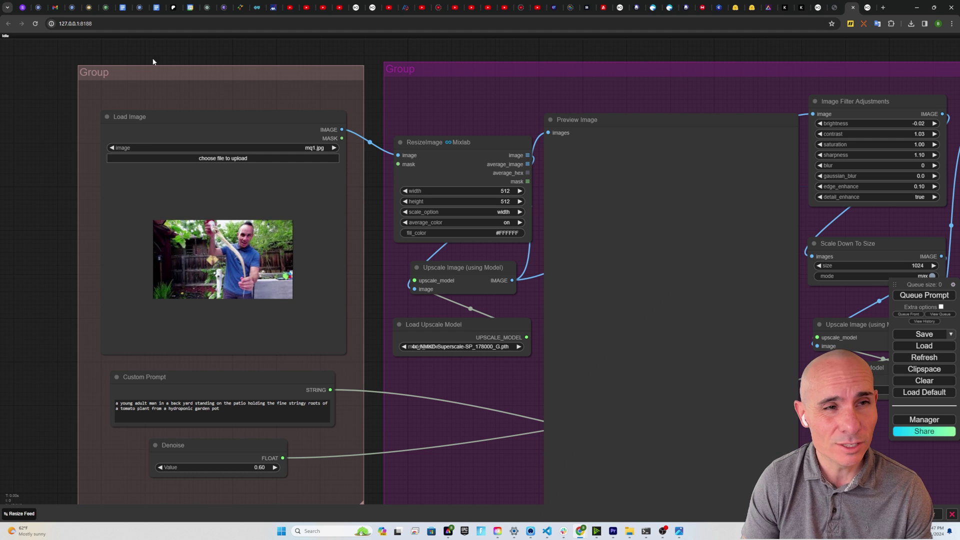
Step: Load the workflow-portrait JSON workflow in local ComfyUI
{"action": "left_click", "coordinate": [63, 23]}
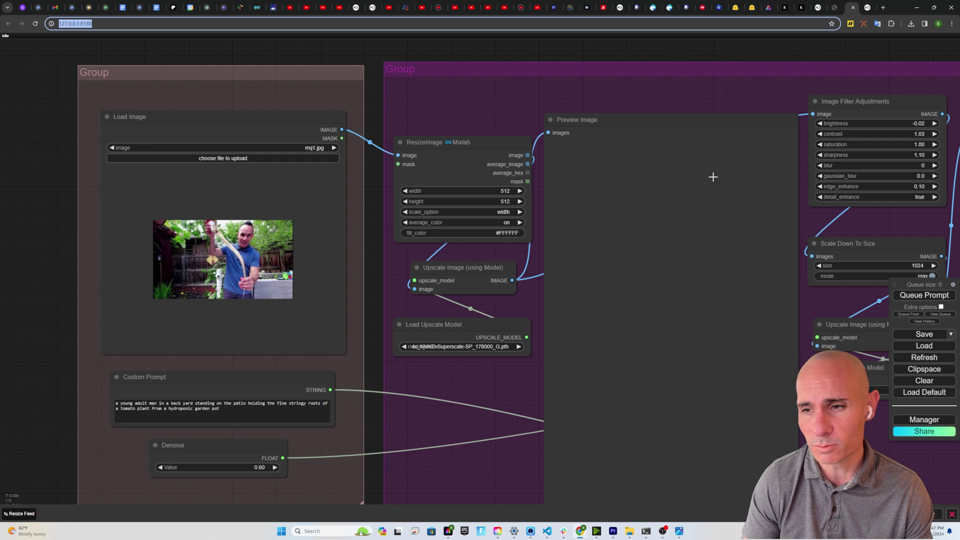
{"action": "left_click", "coordinate": [924, 345]}
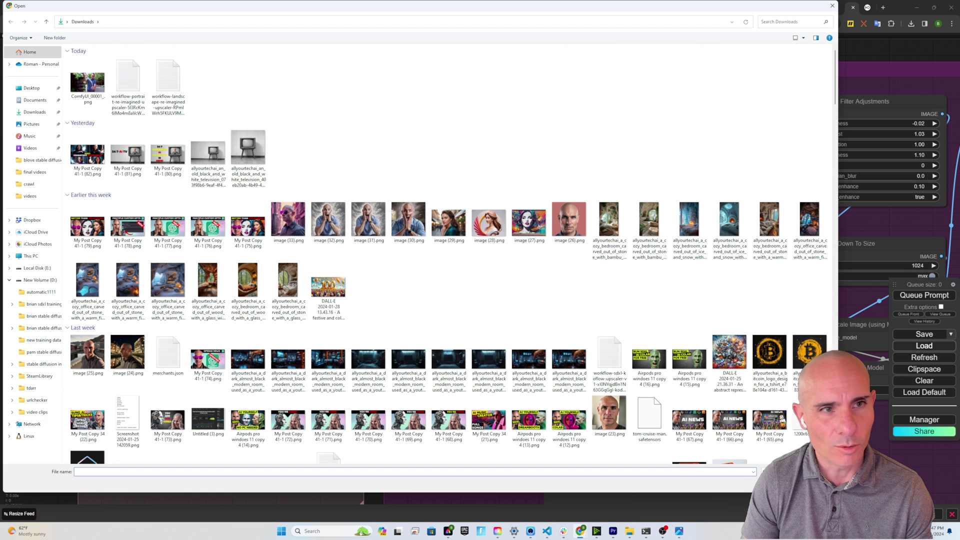
{"action": "left_click", "coordinate": [125, 77]}
{"action": "key", "text": "Return"}
Step: Set the Load Image node to ComfyUI_00001_.png and review the scene prompt
{"action": "left_click", "coordinate": [924, 419]}
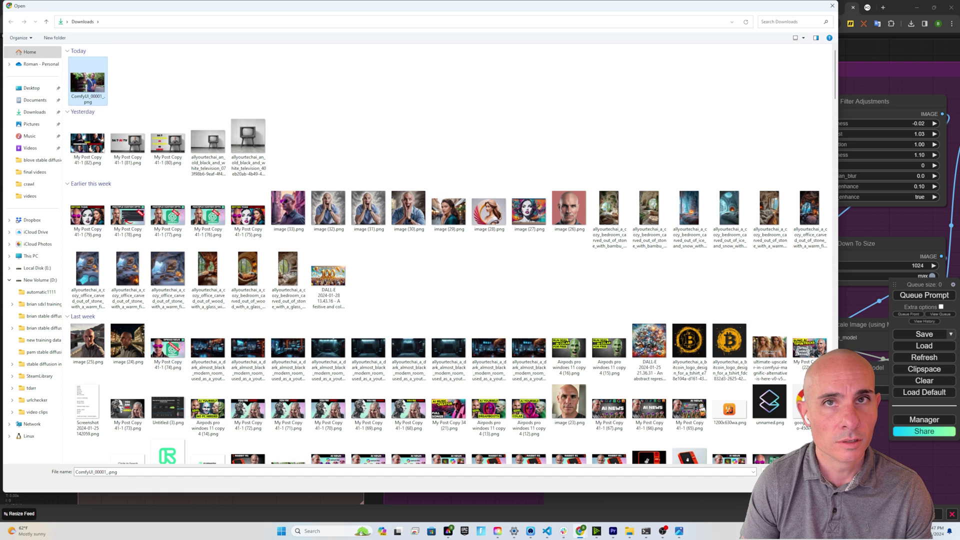
{"action": "double_click", "coordinate": [87, 80]}
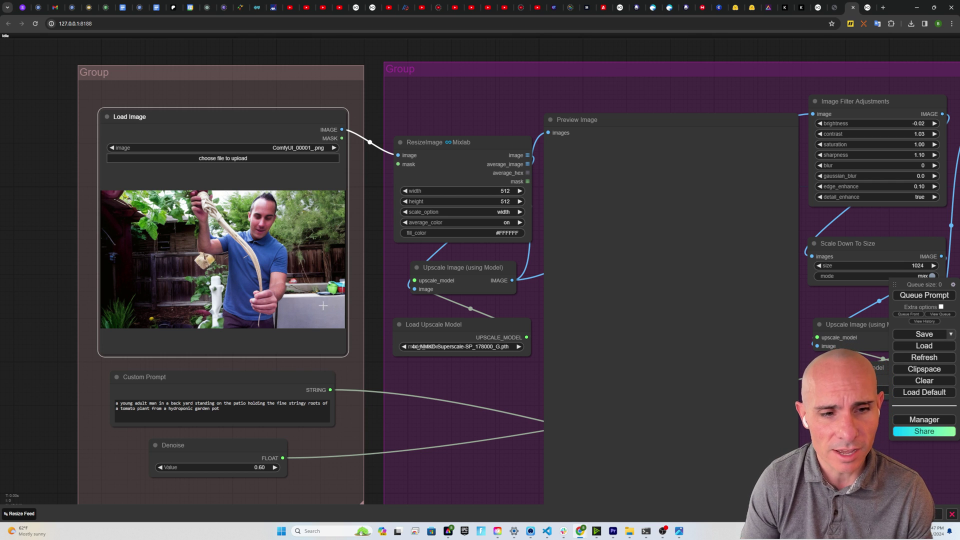
{"action": "left_click", "coordinate": [228, 410]}
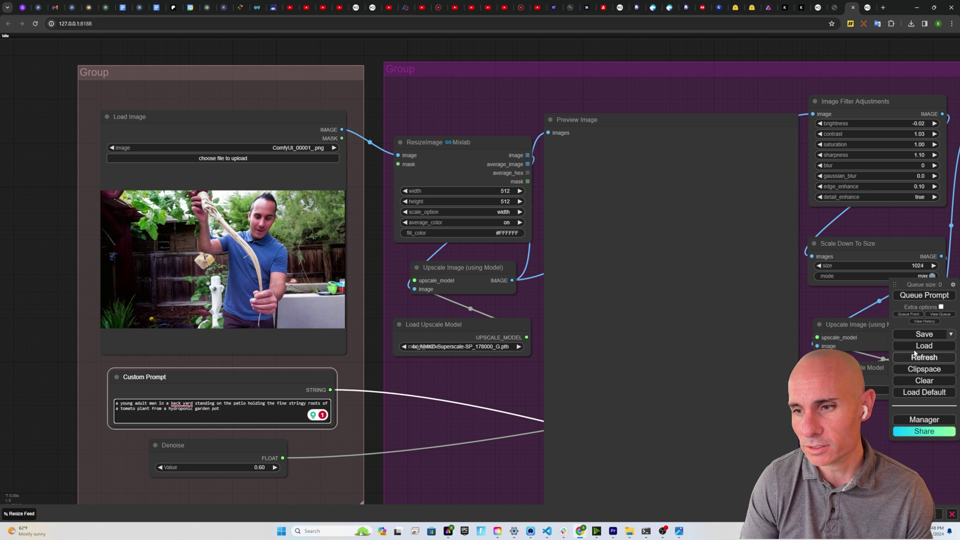
Step: Run the portrait workflow and view output ComfyUI_00019_.png full size
{"action": "left_click", "coordinate": [924, 295]}
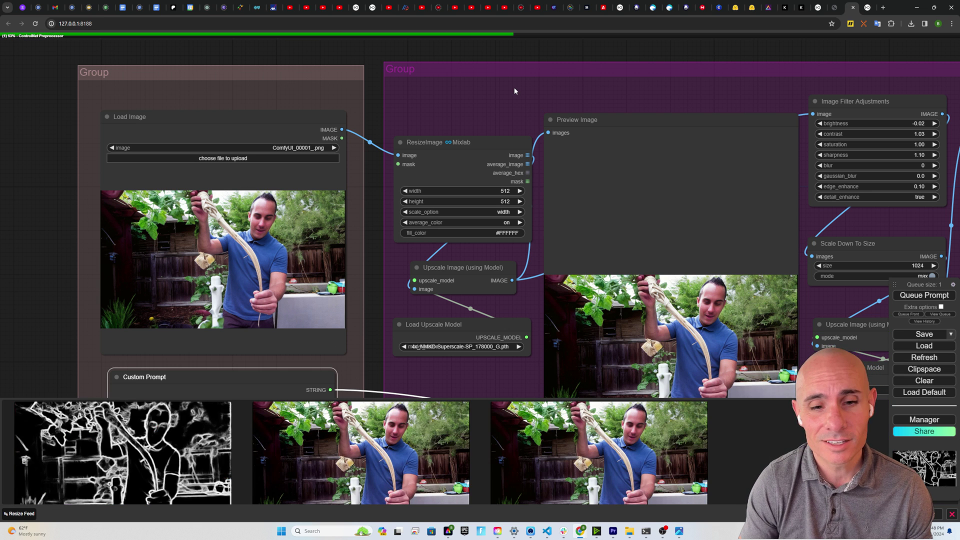
{"action": "left_click", "coordinate": [707, 315]}
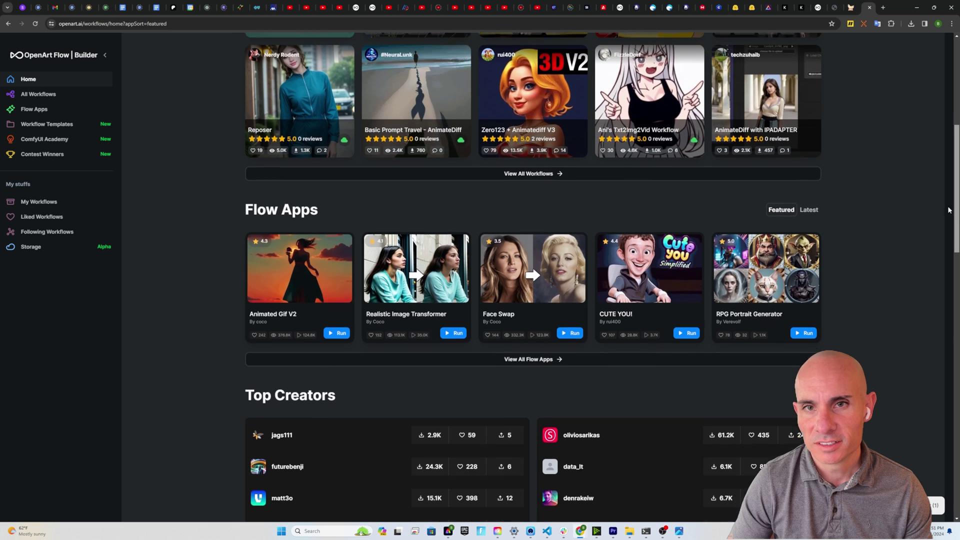
Step: Scroll OpenArt's workflows home page back up to its top banner
{"action": "scroll", "coordinate": [944, 178], "scroll_direction": "up", "scroll_amount": 4}
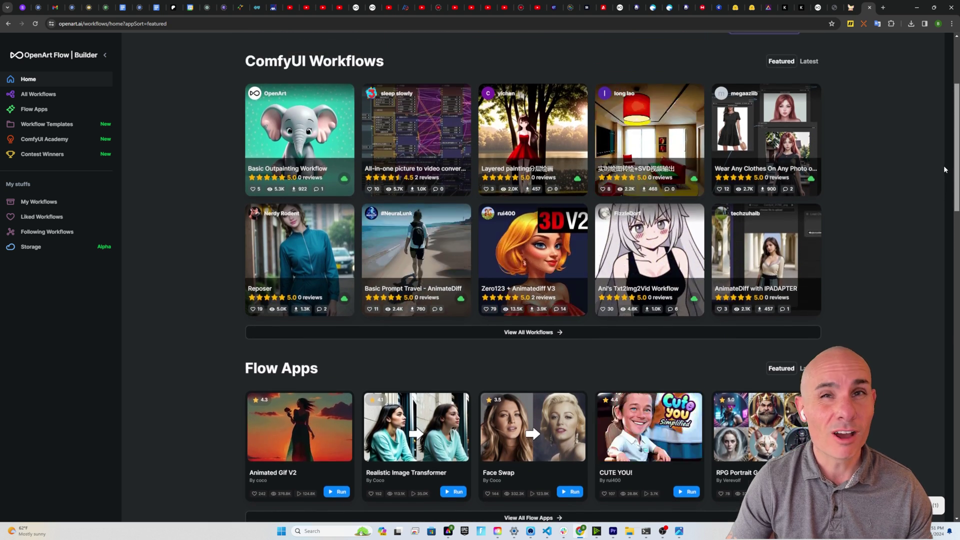
{"action": "scroll", "coordinate": [943, 163], "scroll_direction": "up", "scroll_amount": 6}
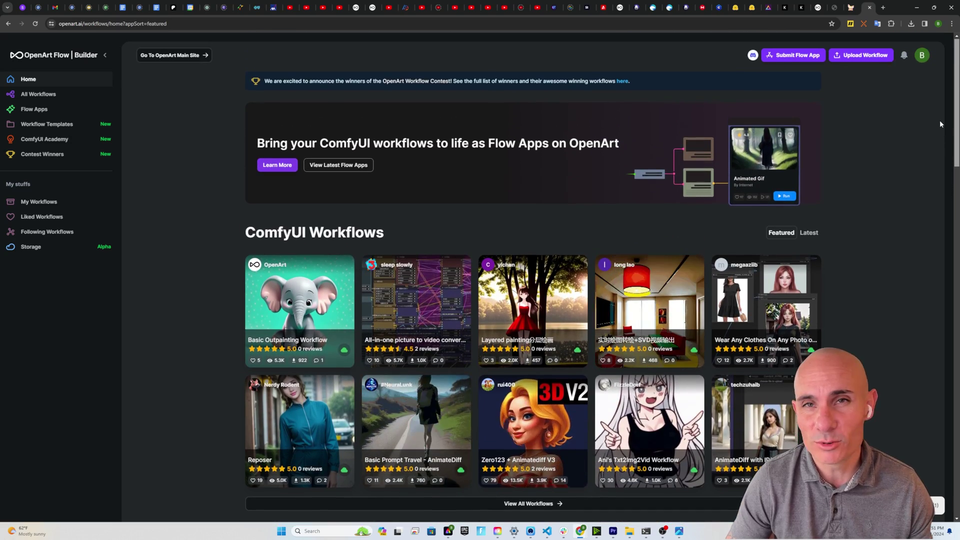